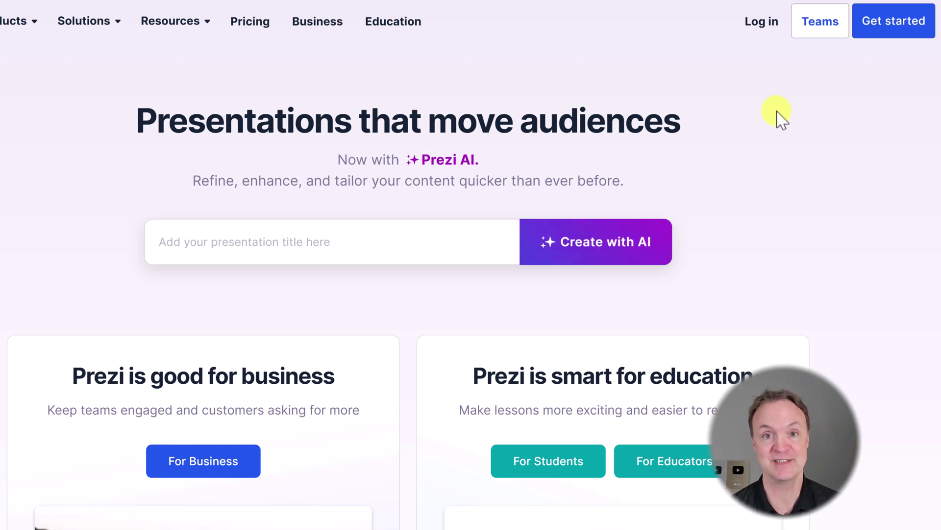
Log in to Prezi with a Google account to reach the empty presentations dashboard.
left_click(763, 26)
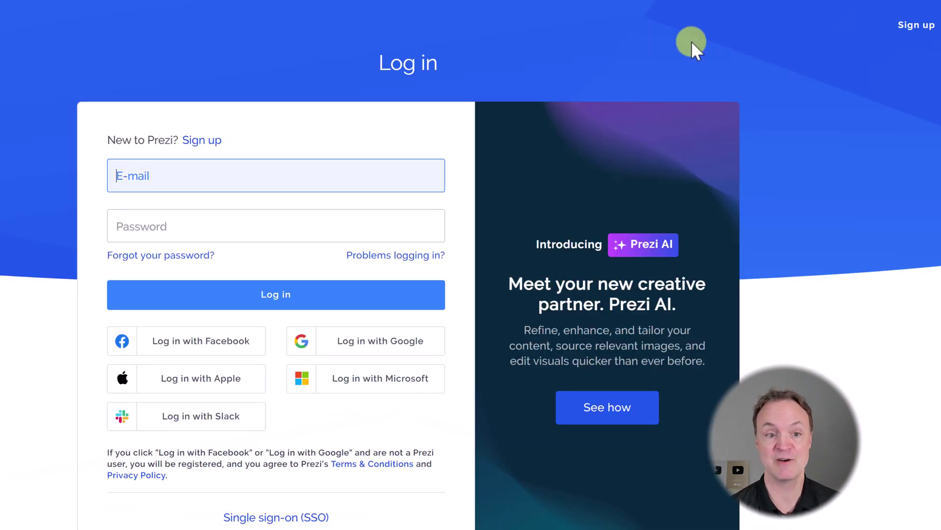
left_click(406, 345)
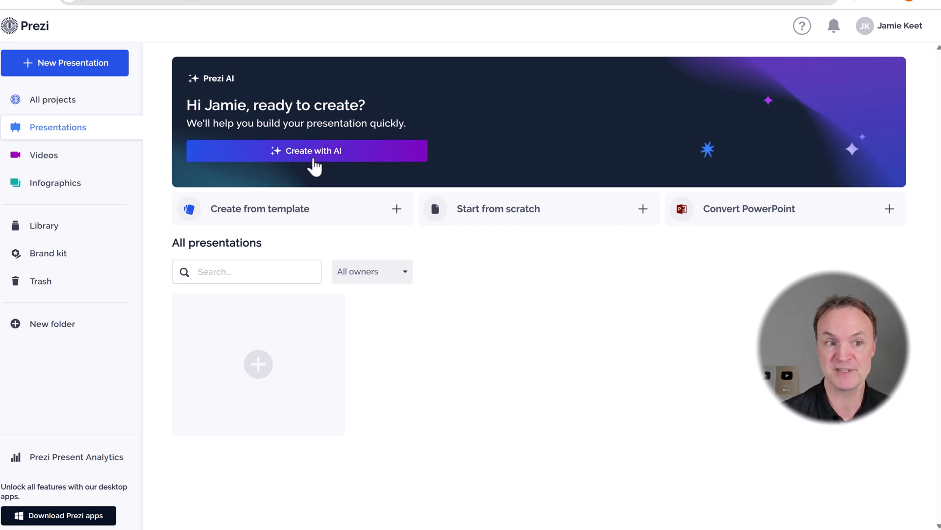
Start an AI presentation titled 'Social Media Campaign Strategy'.
left_click(313, 158)
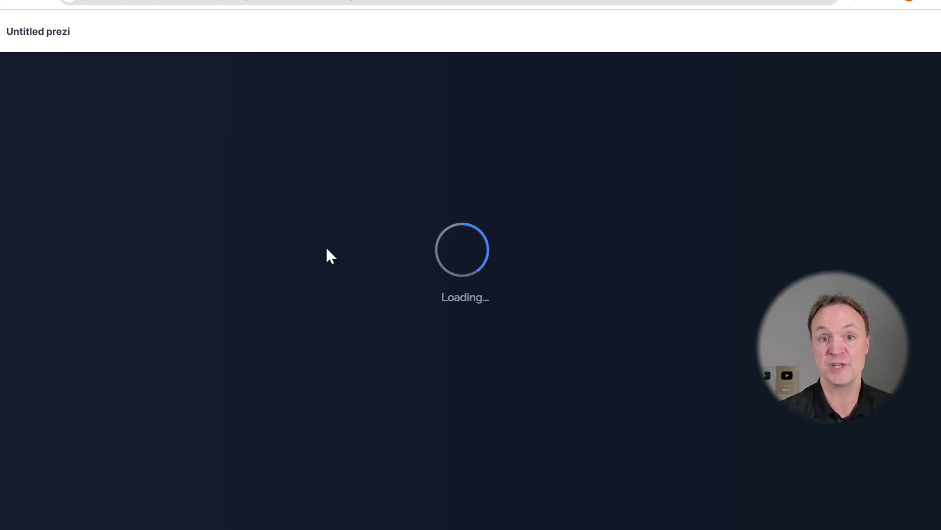
left_click(370, 307)
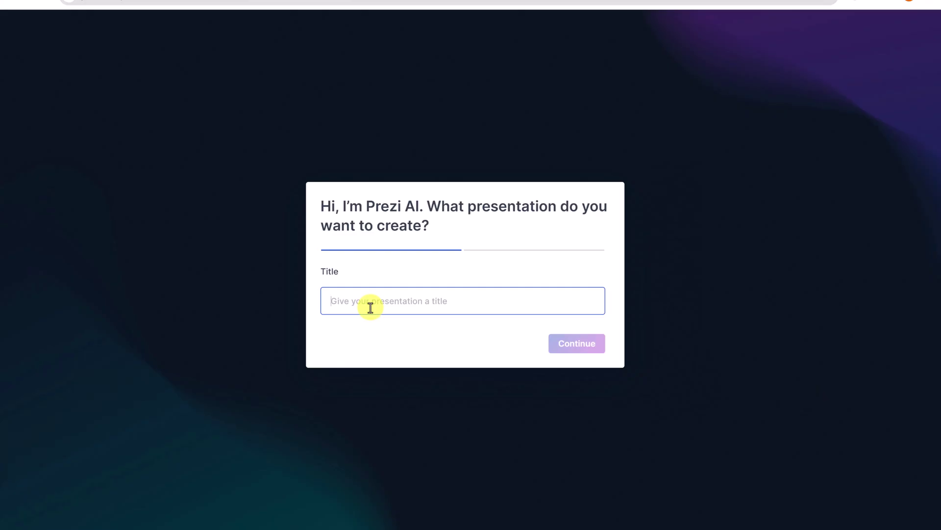
type("Campaign Strategy for a local brand looking to grow engagement")
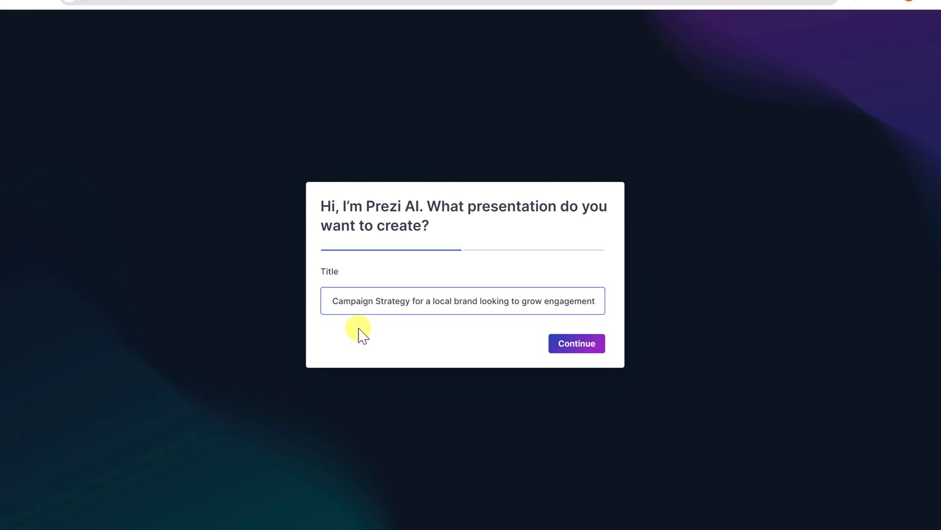
left_click(589, 350)
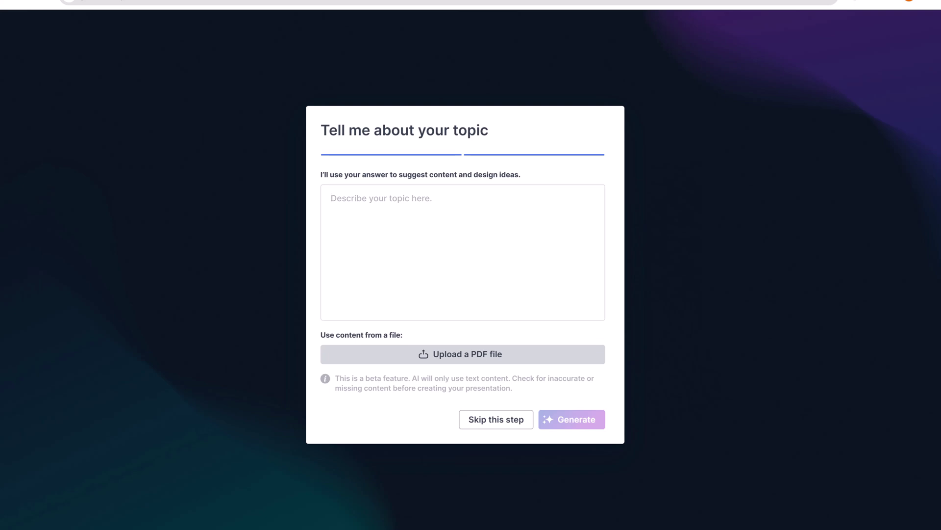
Paste the 3-month local-brand social media campaign description into the topic box.
left_click(563, 231)
type("Social Media Campaign Strategy for a local brand looking to grow engagement. The goal is to increase brand awareness and audience interaction across Instagram, Facebook, and TikTok. The campaign will focus on consistent posting, community engagement, influencer partnerships, and running targeted ad campaigns. We want to highlight the importance of strong visuals, using reels and short-form video content, and tracking analytics to adjust strategy. The campaign will run for 3 months with specific weekly content themes and monthly performance check-ins.")
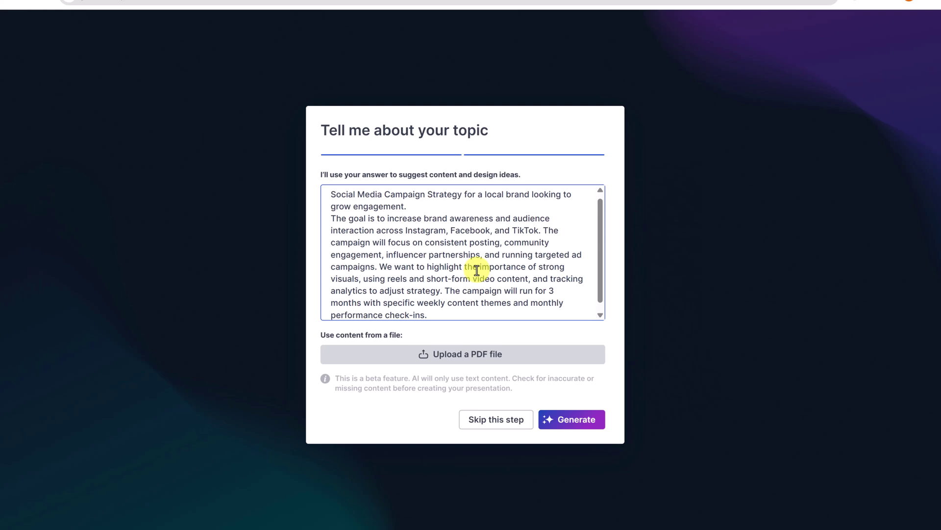
scroll(476, 271, "down", 1)
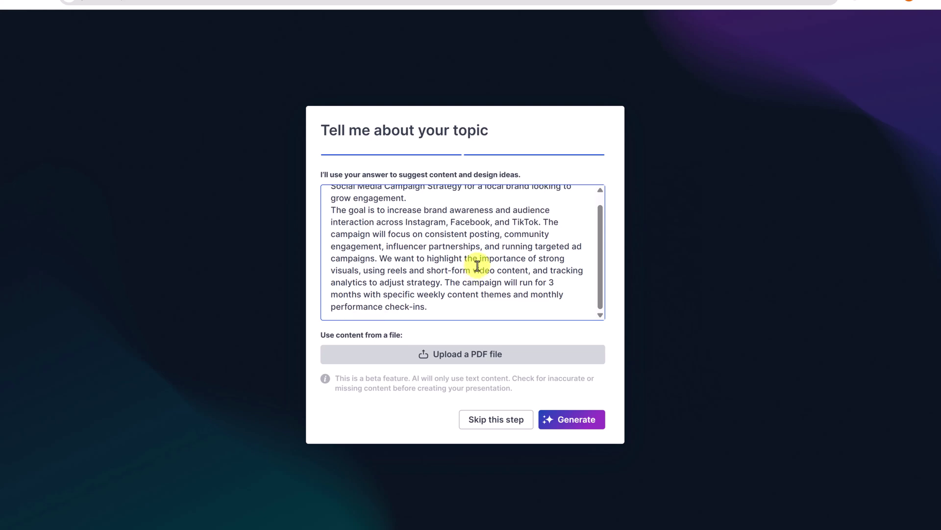
Generate the presentation, apply the dark colour palette, and settle on the megaphone design over the cubes design.
left_click(583, 423)
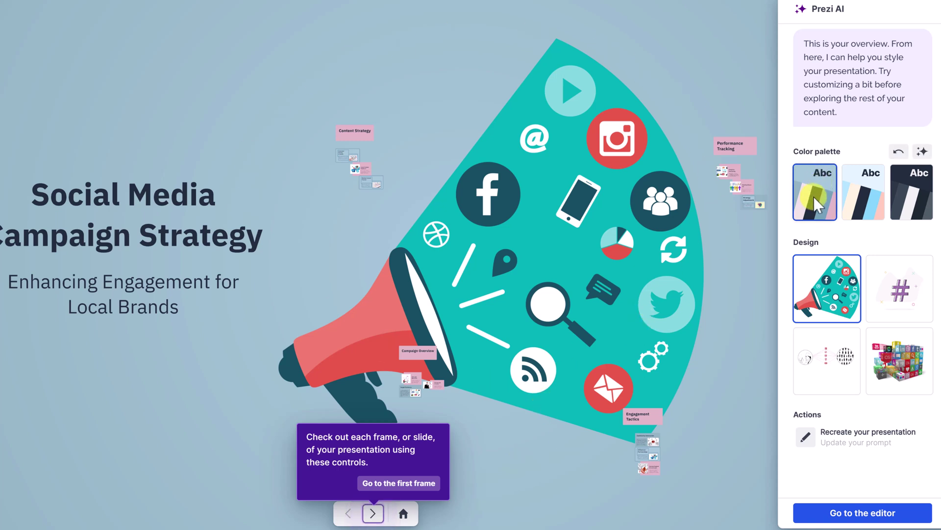
left_click(899, 208)
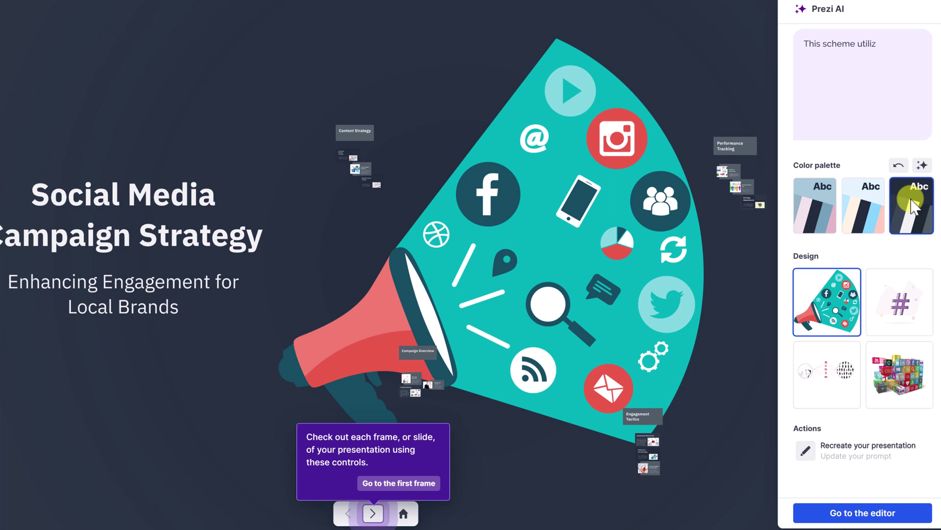
left_click(893, 399)
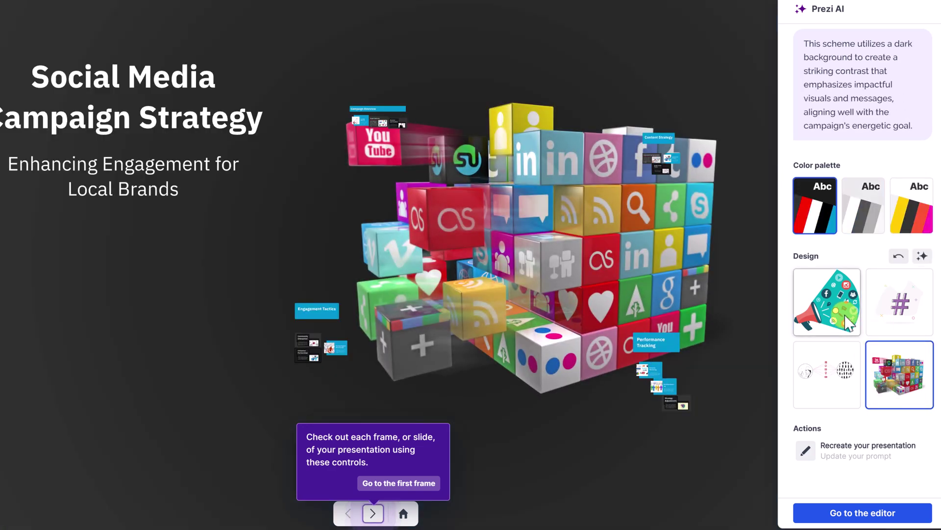
left_click(849, 324)
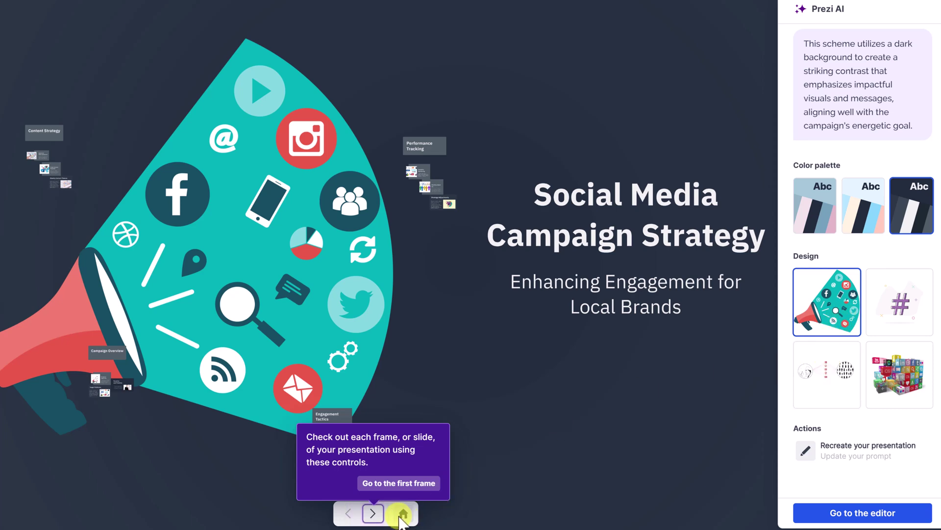
Preview the Campaign Overview, Objectives, Target Platforms and Duration frames, ending on Content Strategy.
left_click(373, 513)
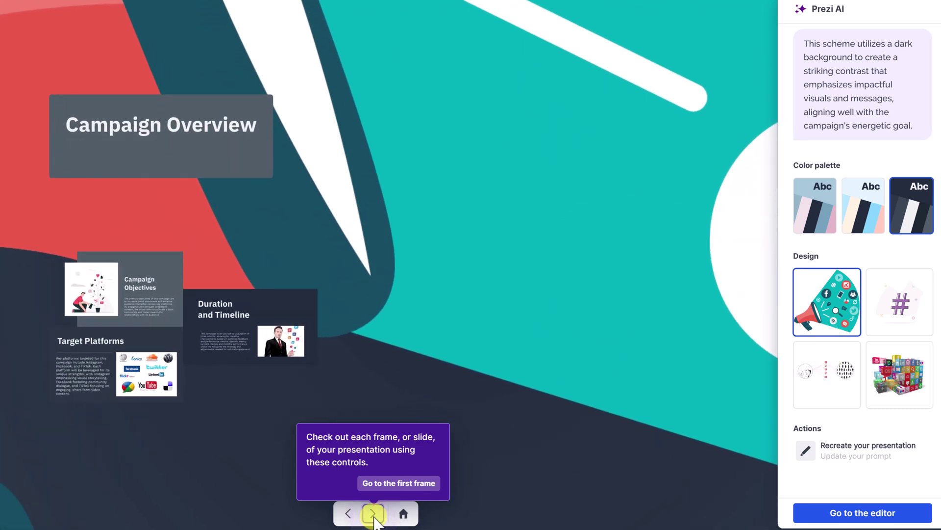
left_click(372, 514)
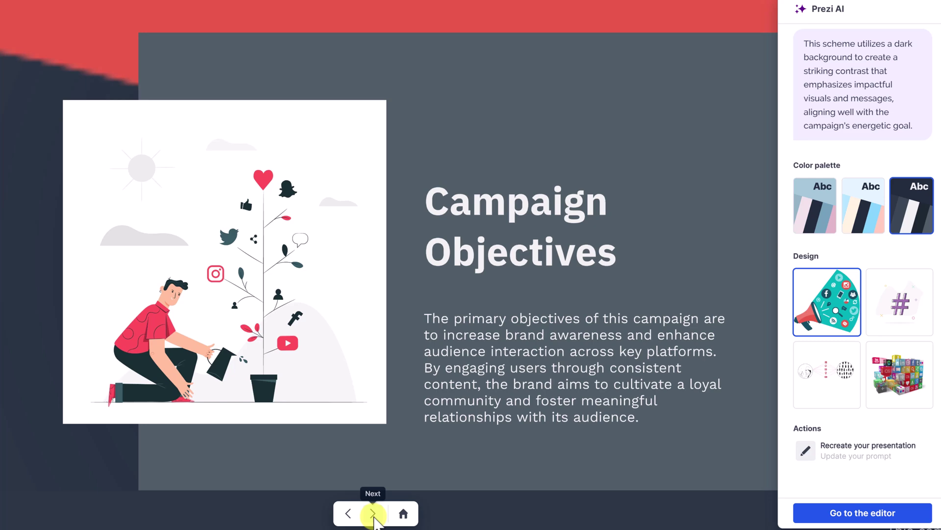
left_click(373, 513)
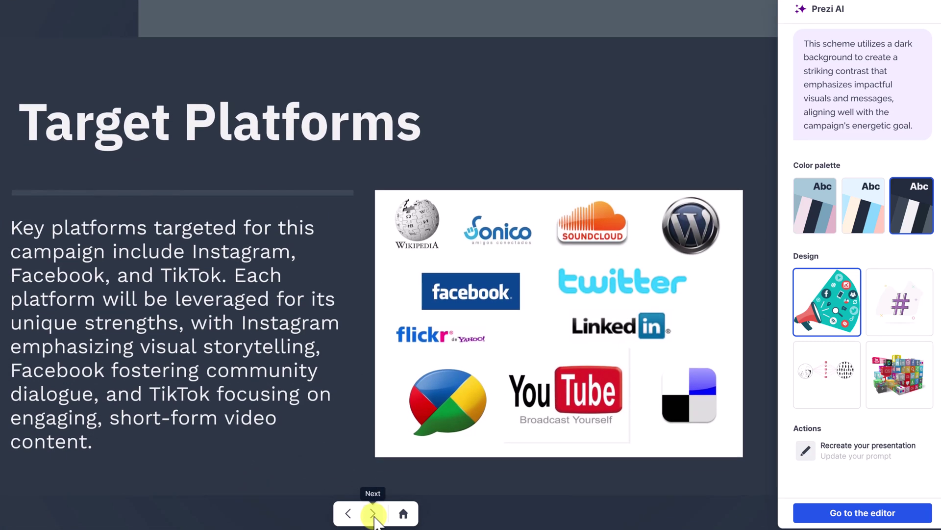
left_click(373, 513)
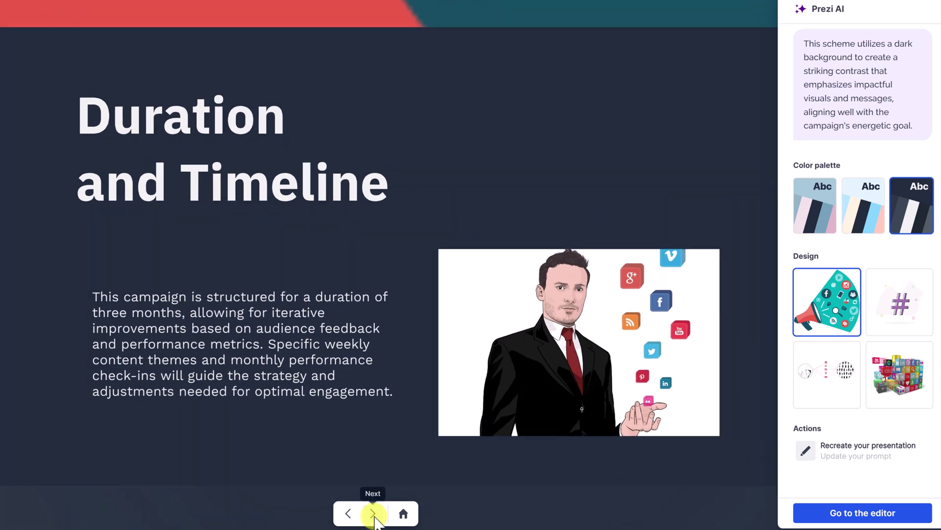
left_click(373, 514)
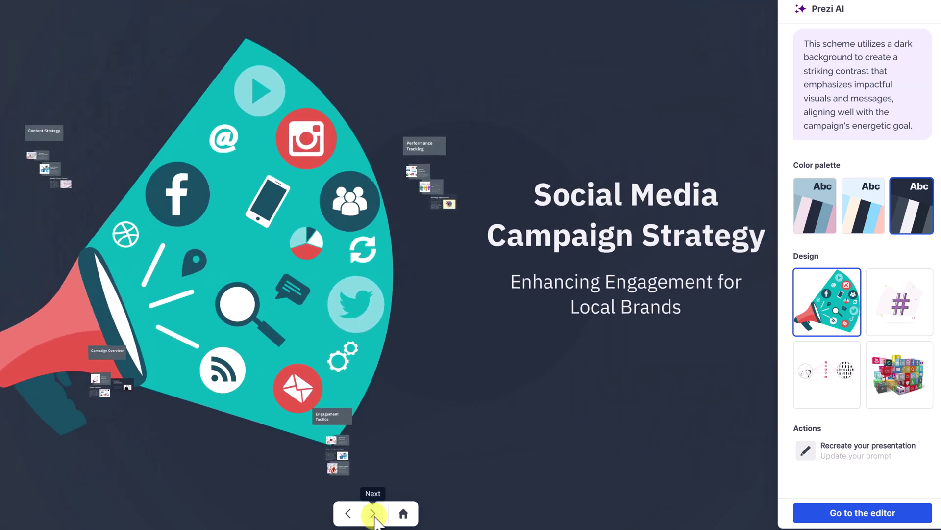
left_click(373, 513)
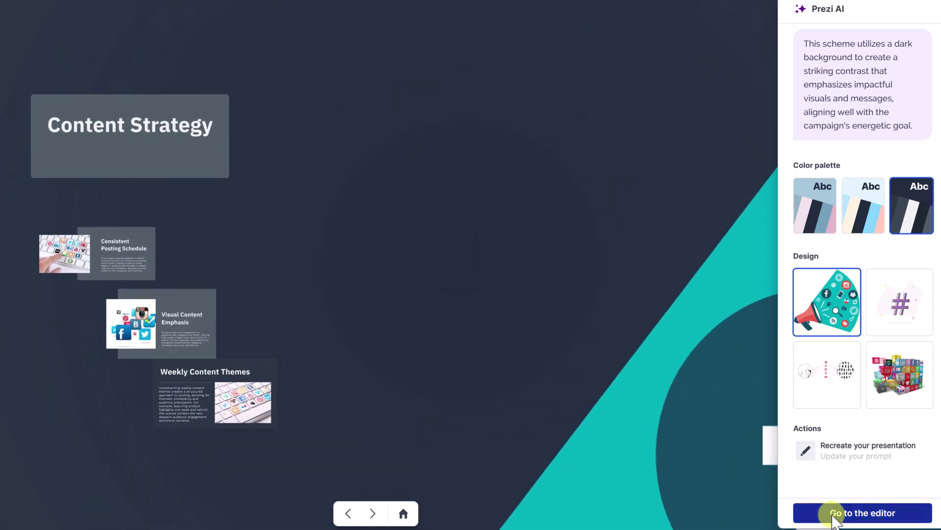
Open the presentation in the editor, start recording it as a video, then cancel.
left_click(834, 515)
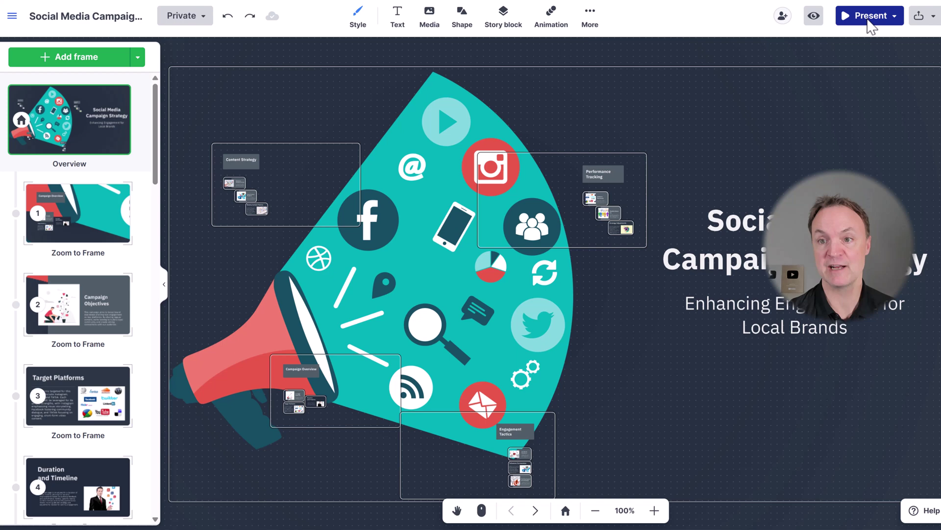
mouse_move(868, 19)
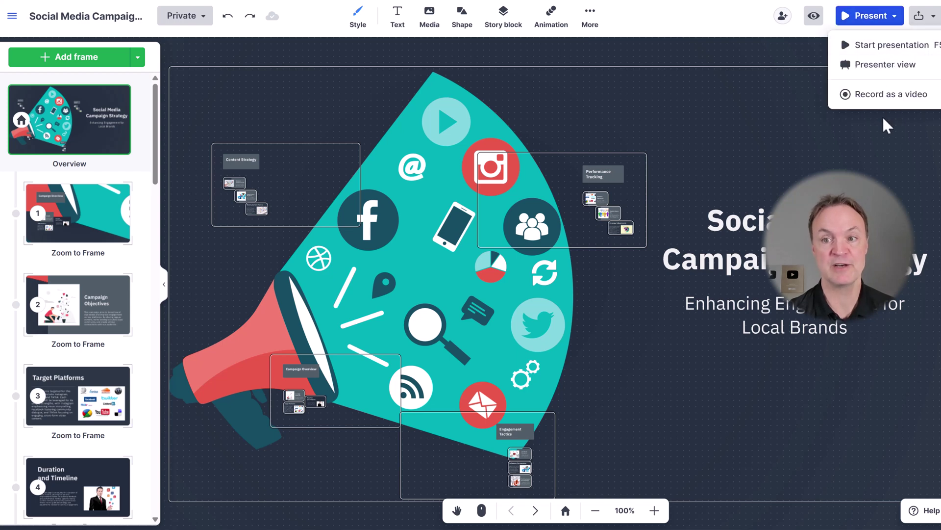
left_click(891, 98)
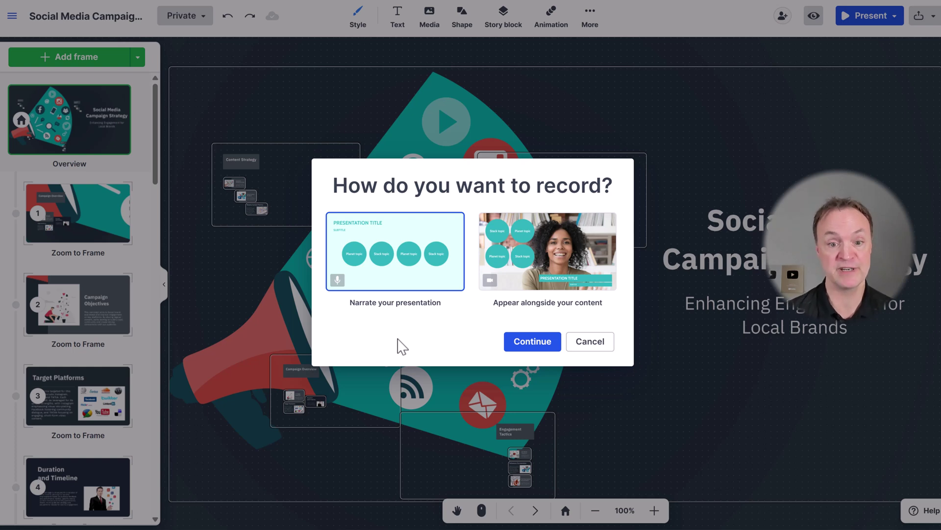
left_click(594, 344)
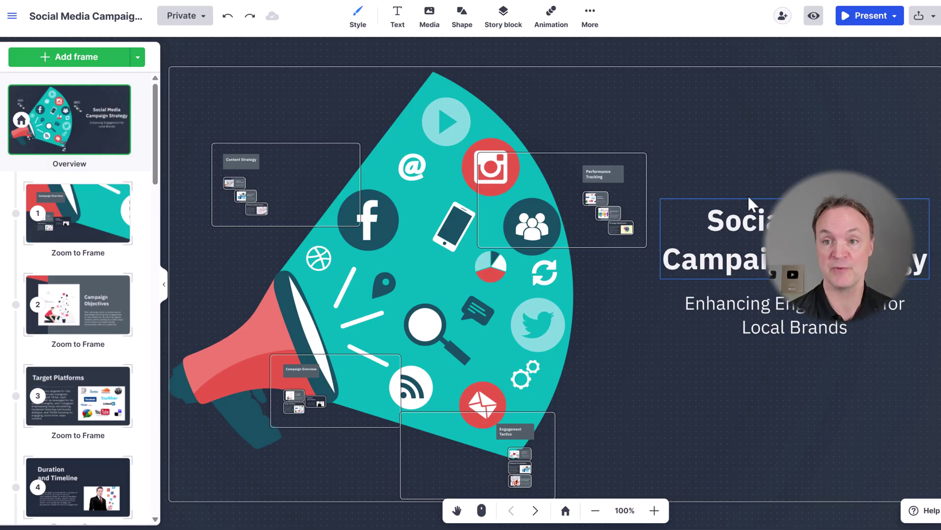
left_click(894, 16)
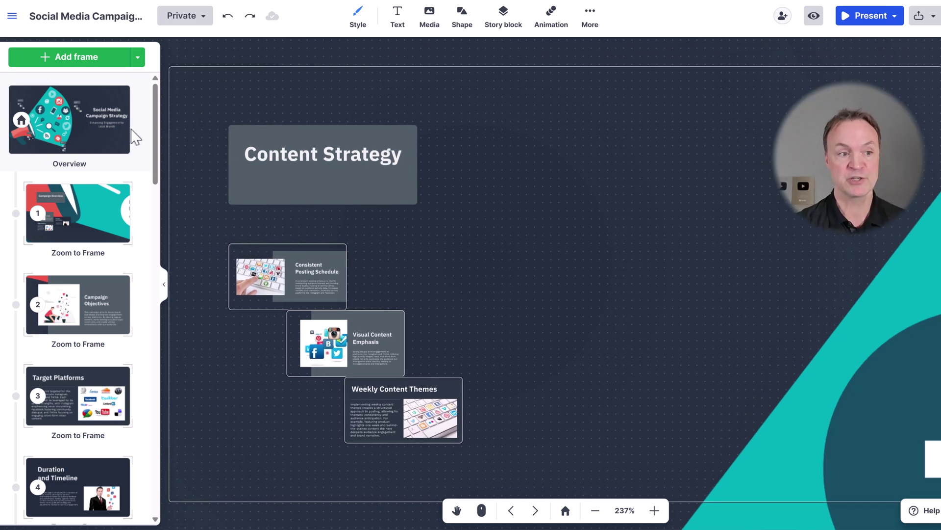
left_click(101, 131)
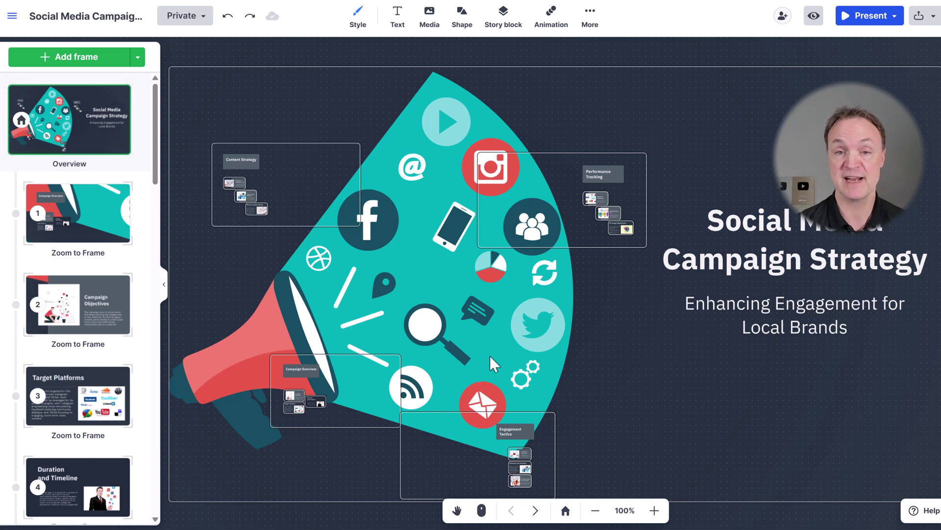
Undo the bullet rewrite of the Campaign Objectives paragraph and have AI bold its key points.
left_click(89, 308)
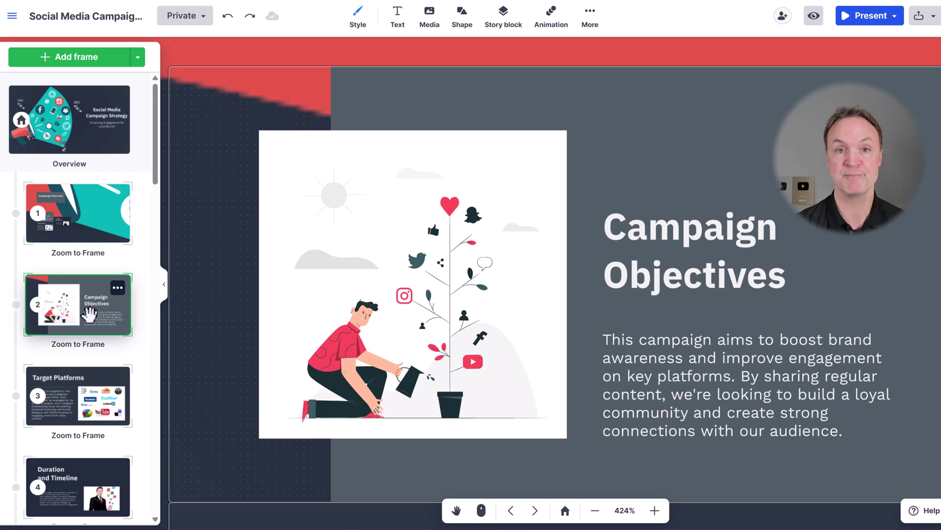
double_click(734, 431)
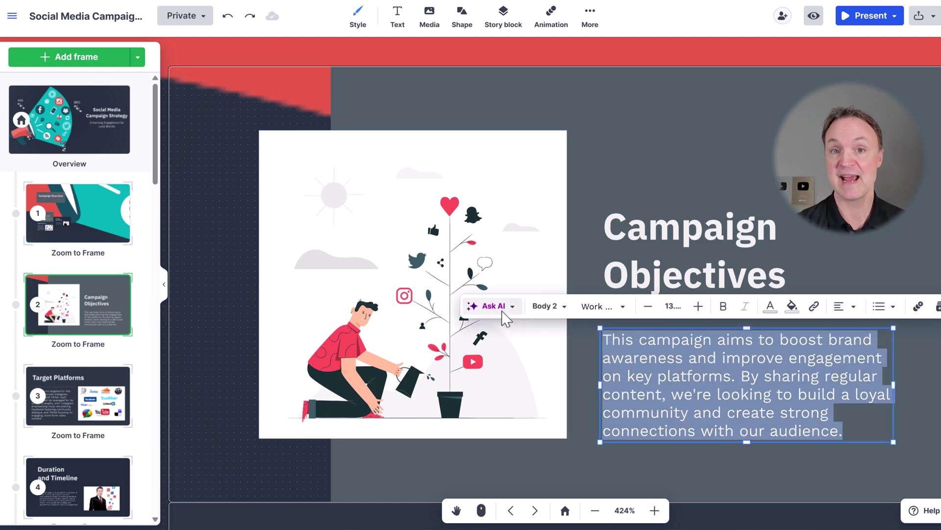
left_click(503, 310)
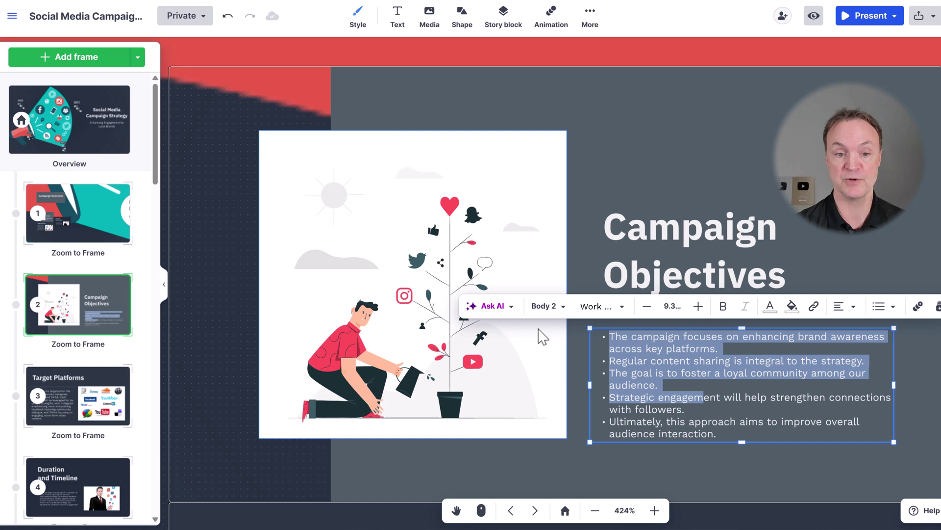
left_click(512, 308)
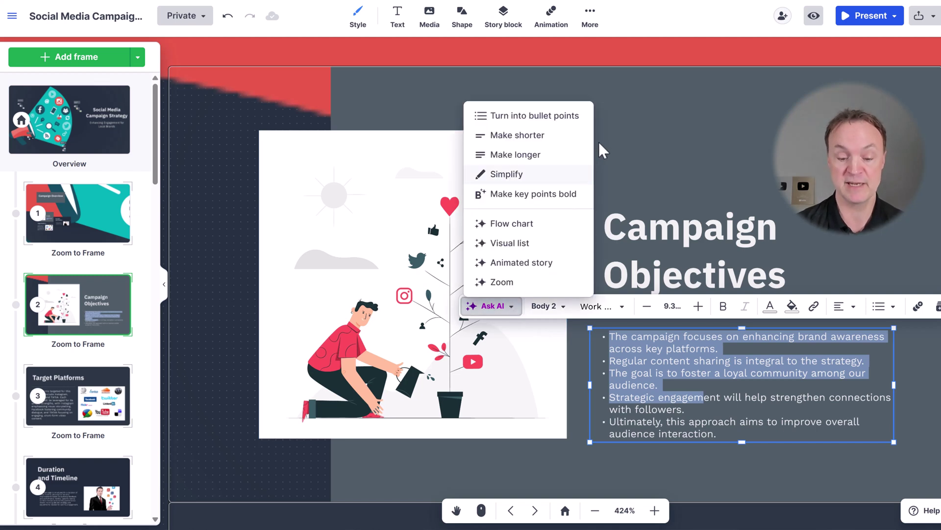
key("ctrl+z")
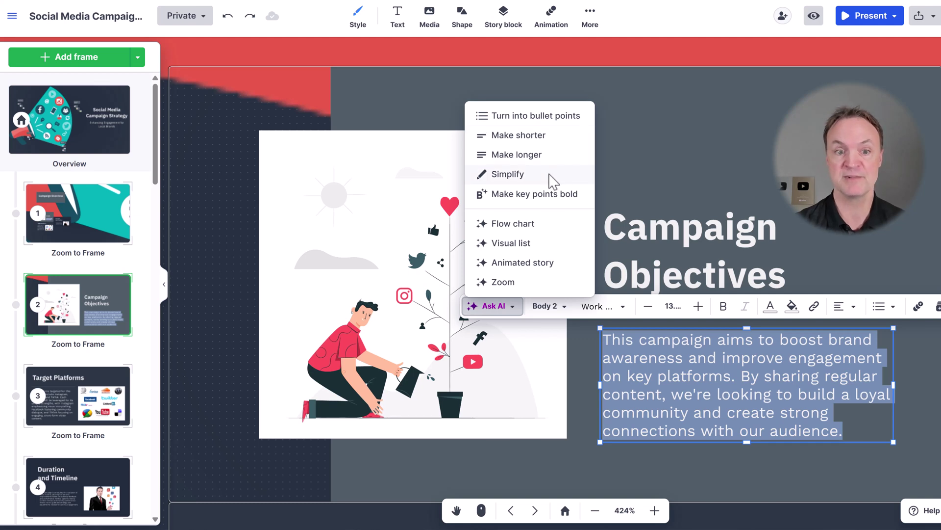
left_click(546, 201)
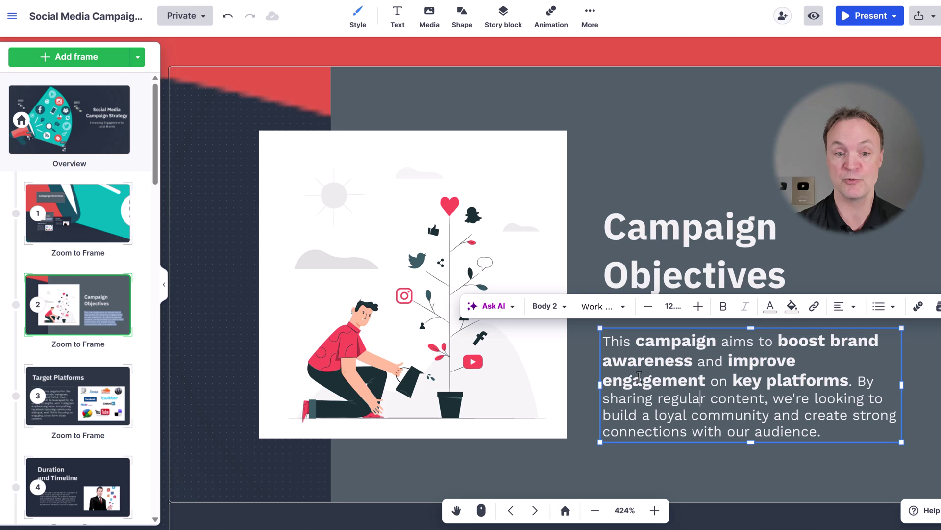
Have Ask AI convert the Campaign Objectives paragraph into a Visual list.
left_click(509, 309)
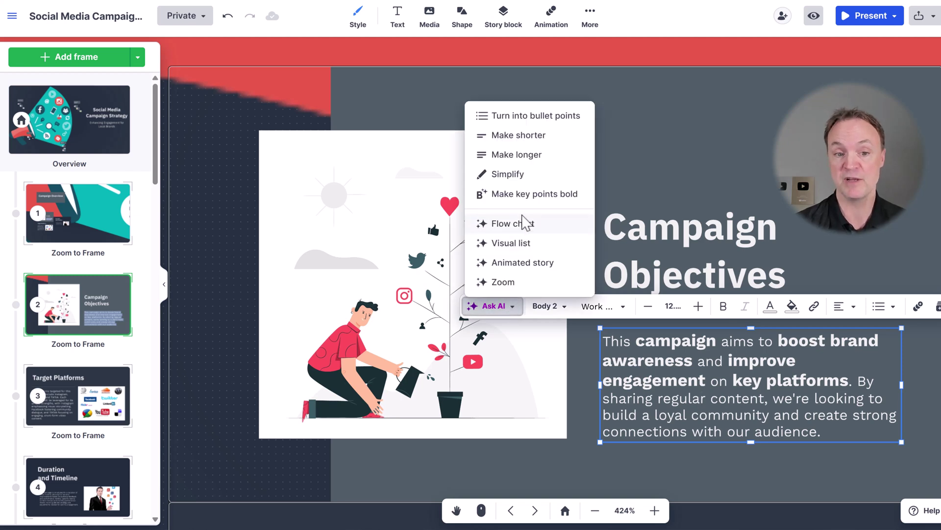
left_click(530, 247)
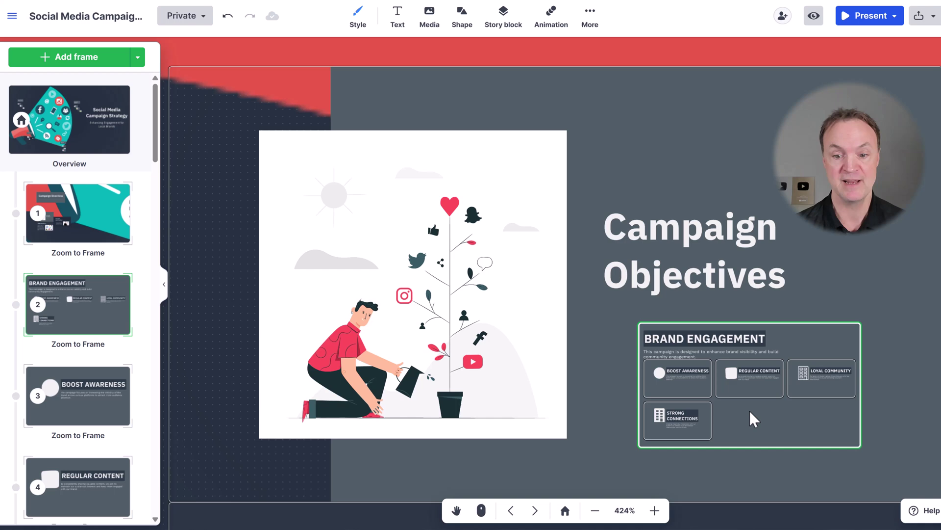
Zoom into Boost Awareness, then step through Regular Content, Loyal Community and Strong Connections frames.
left_click(690, 387)
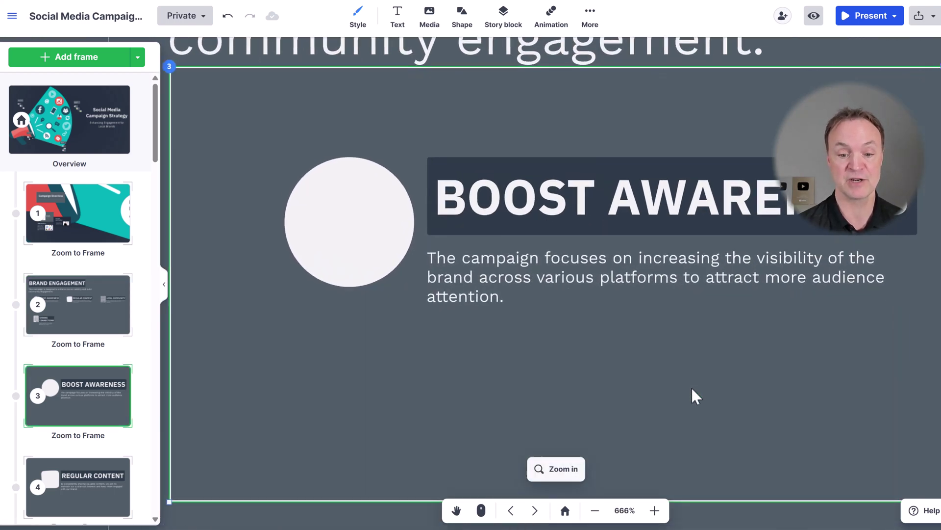
left_click(759, 512)
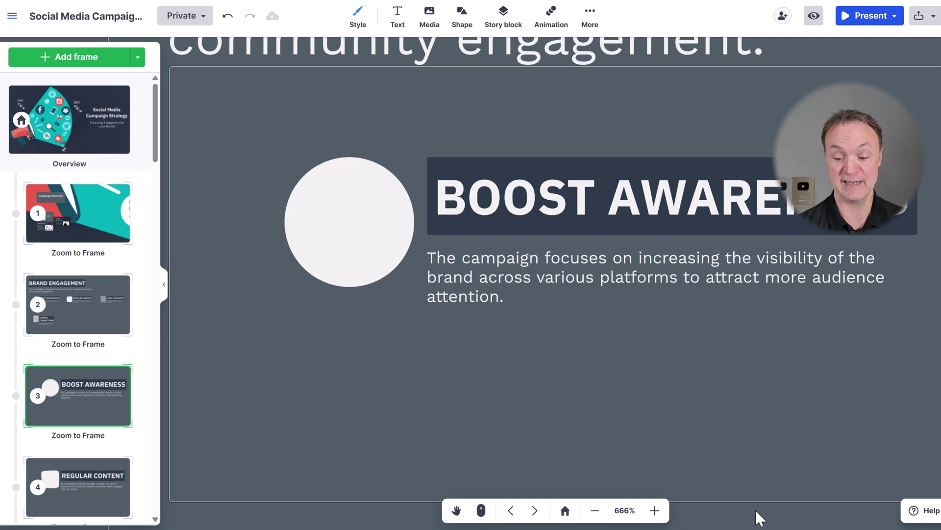
key("Right")
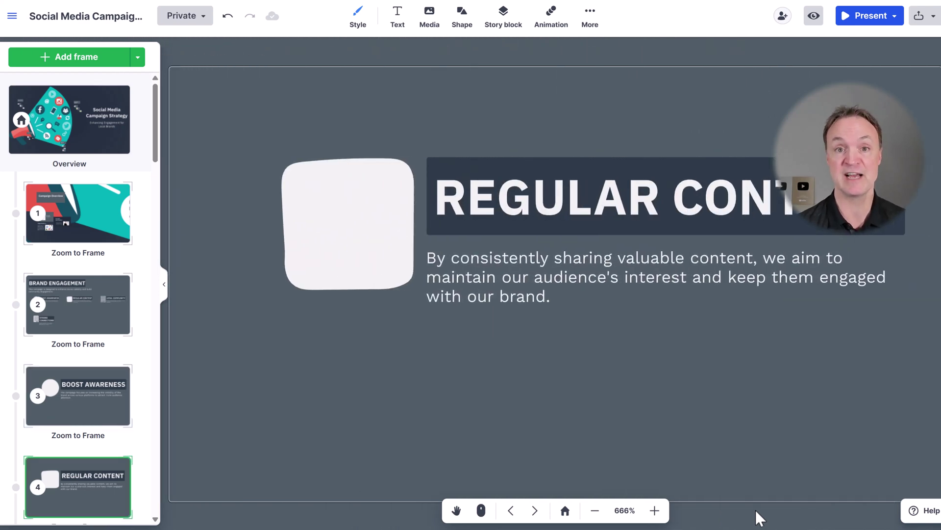
key("Right")
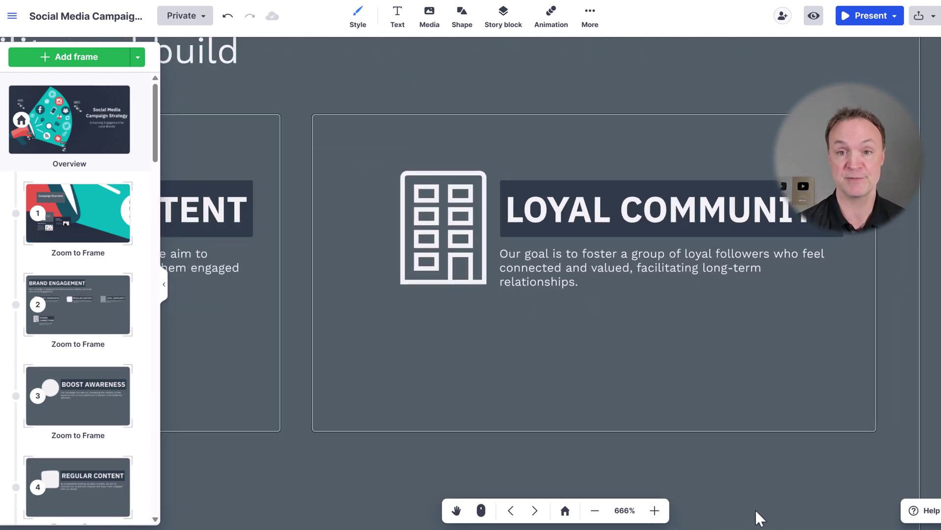
key("Right")
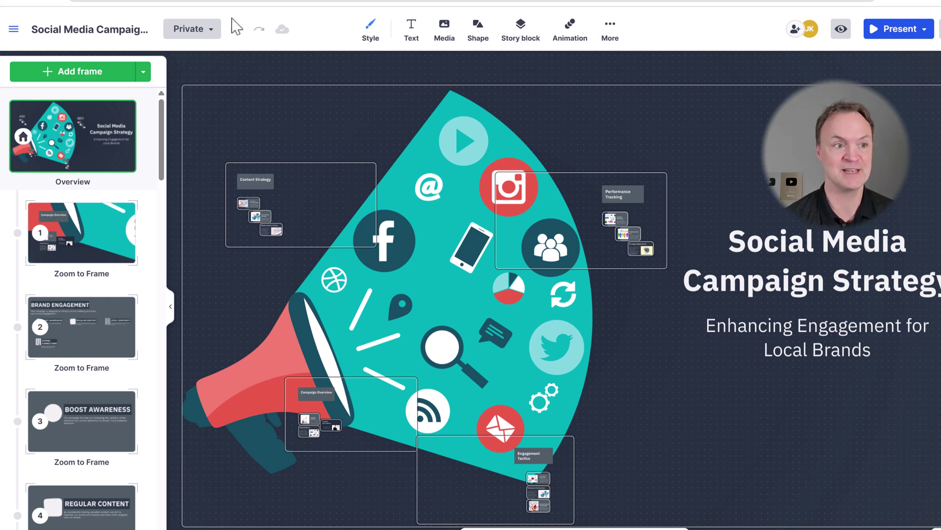
Return to the dashboard and generate an AI presentation 'Best Beaches in the World', skipping the topic description.
left_click(19, 34)
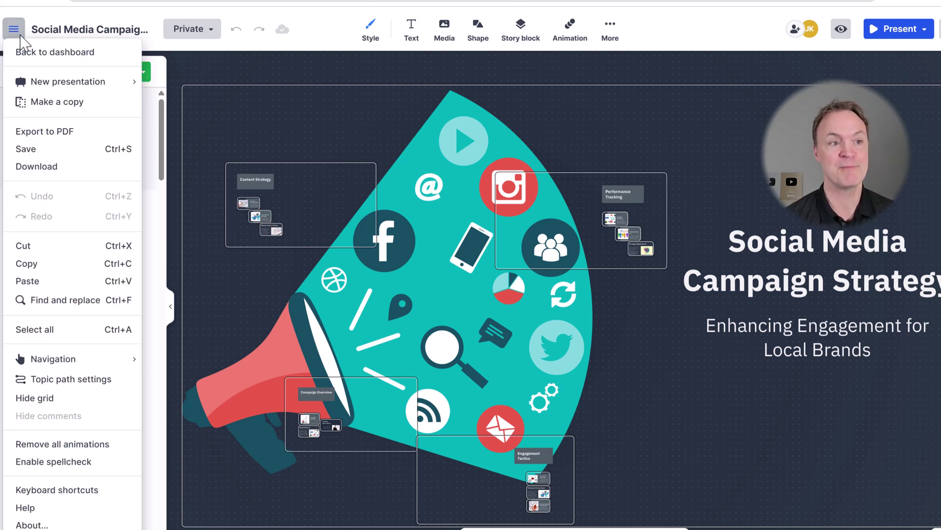
left_click(49, 55)
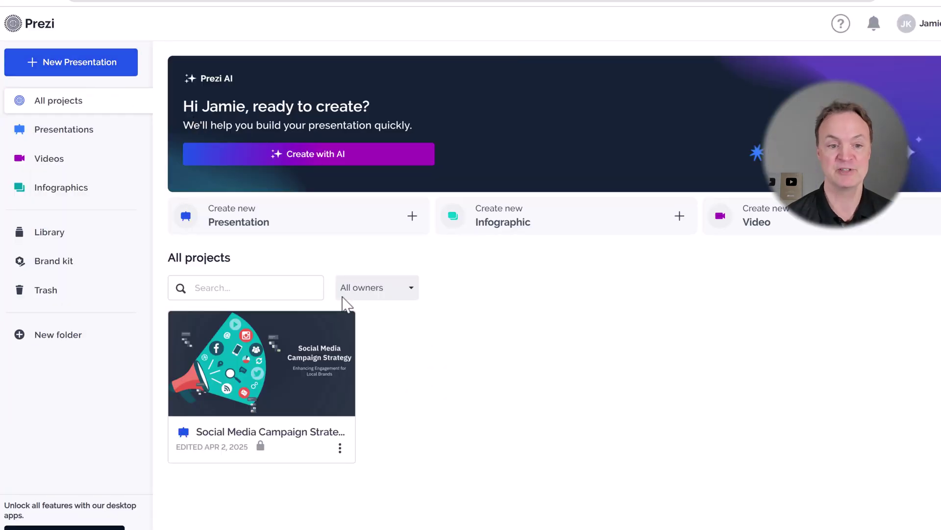
left_click(327, 164)
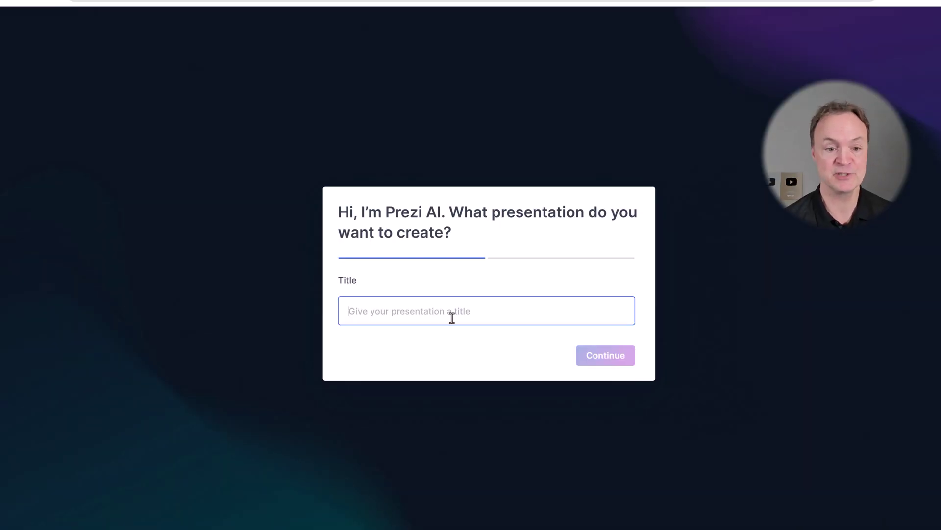
type("Best Beaches in the World")
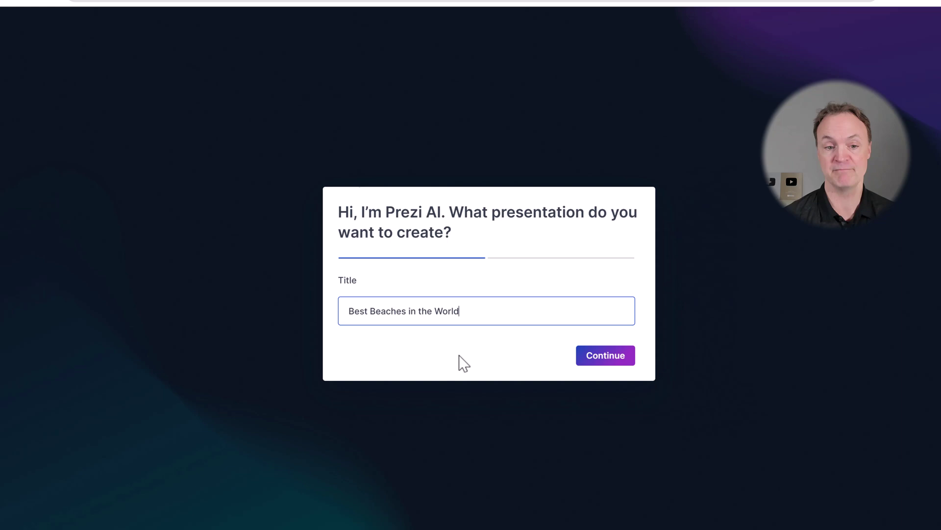
left_click(607, 359)
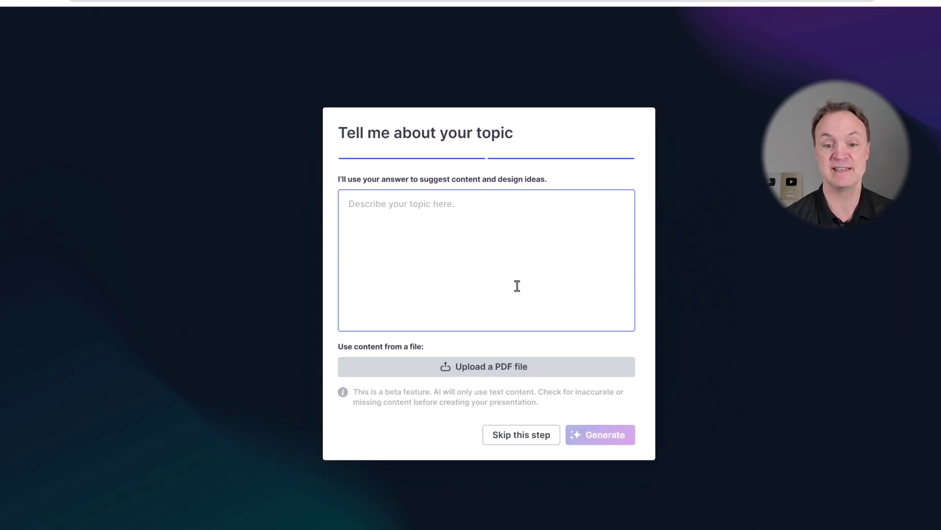
left_click(530, 444)
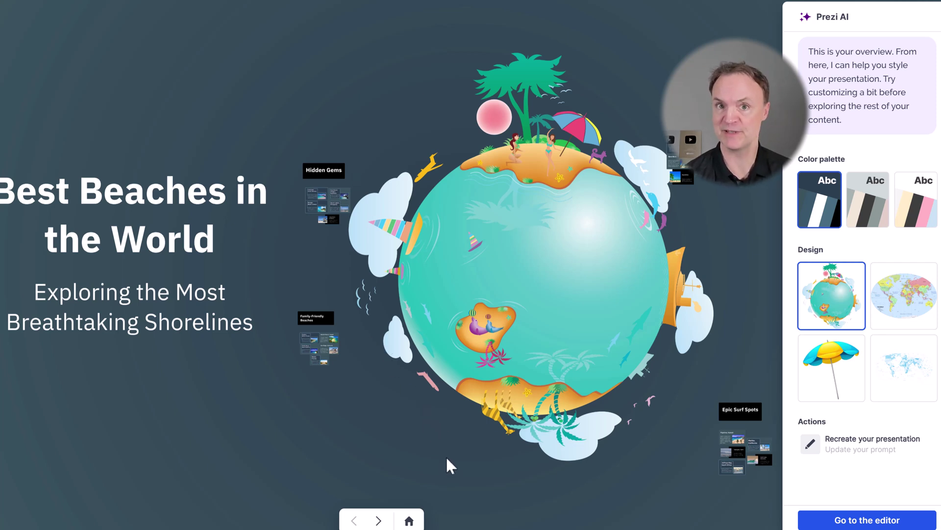
Preview Tropical Paradises, Maldives, Bora Bora and the following frames up to the Fiji topic.
left_click(379, 521)
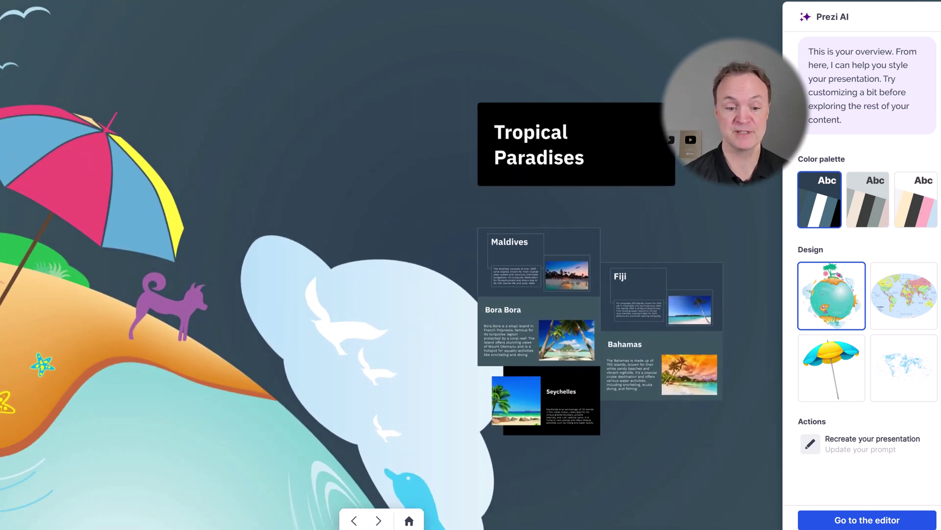
left_click(379, 520)
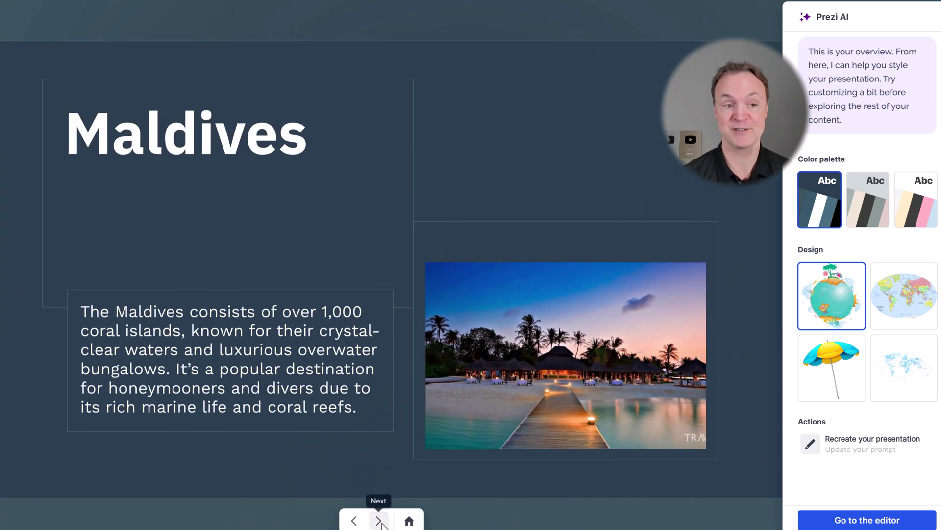
left_click(379, 520)
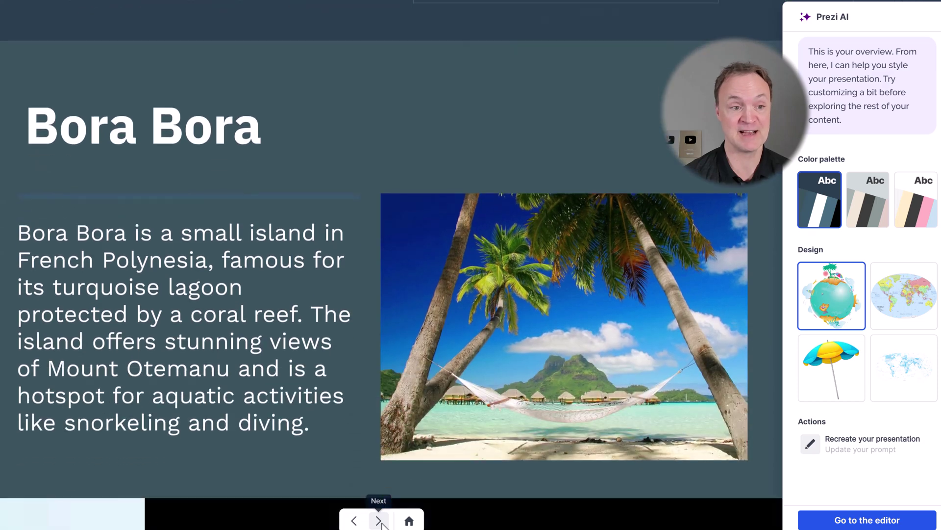
left_click(379, 520)
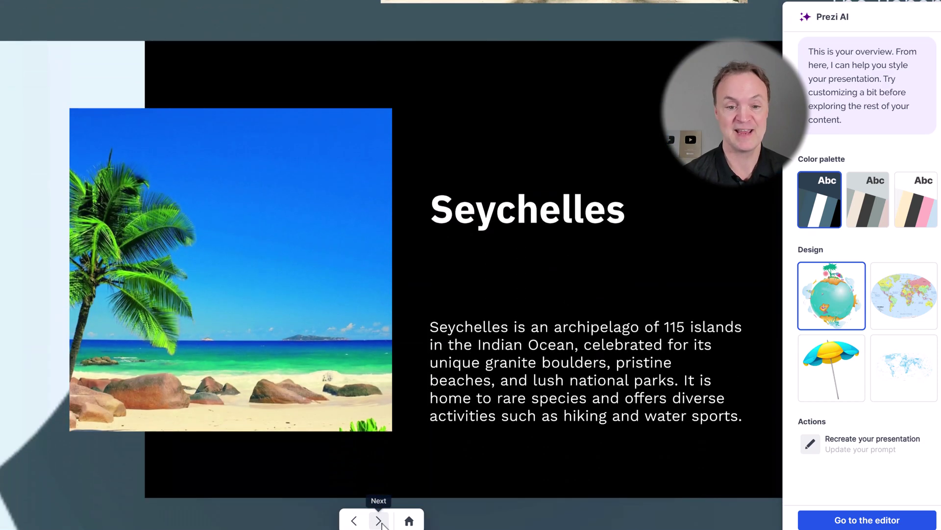
left_click(379, 520)
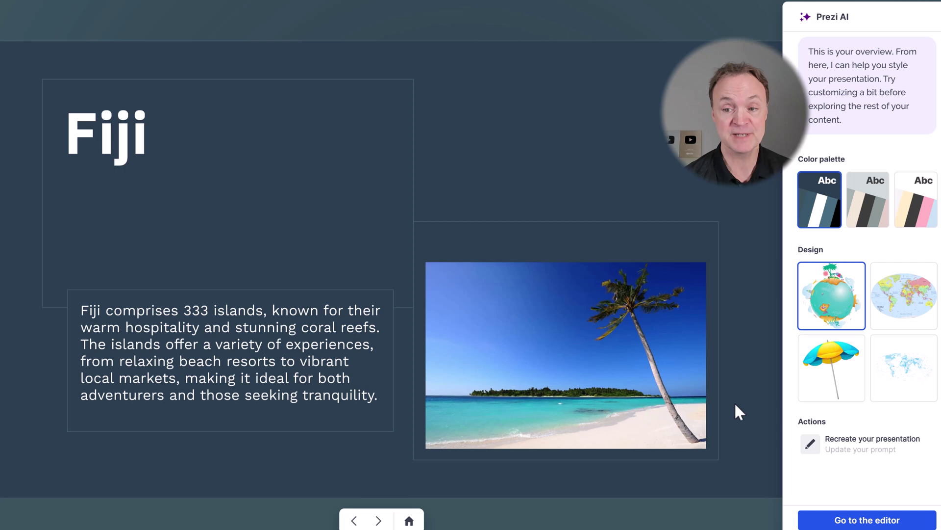
Leave the Best Beaches in the World AI preview via Go to the editor, back to the dashboard.
mouse_move(843, 267)
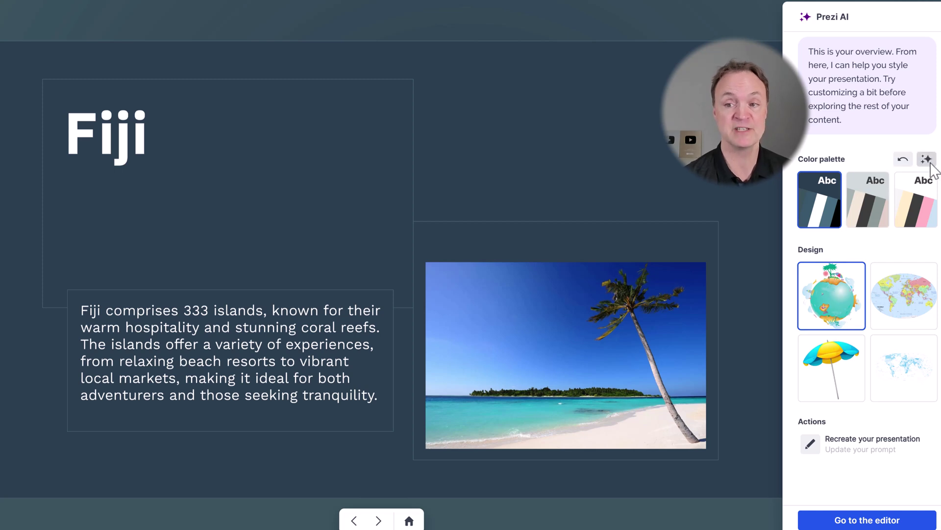
mouse_move(929, 162)
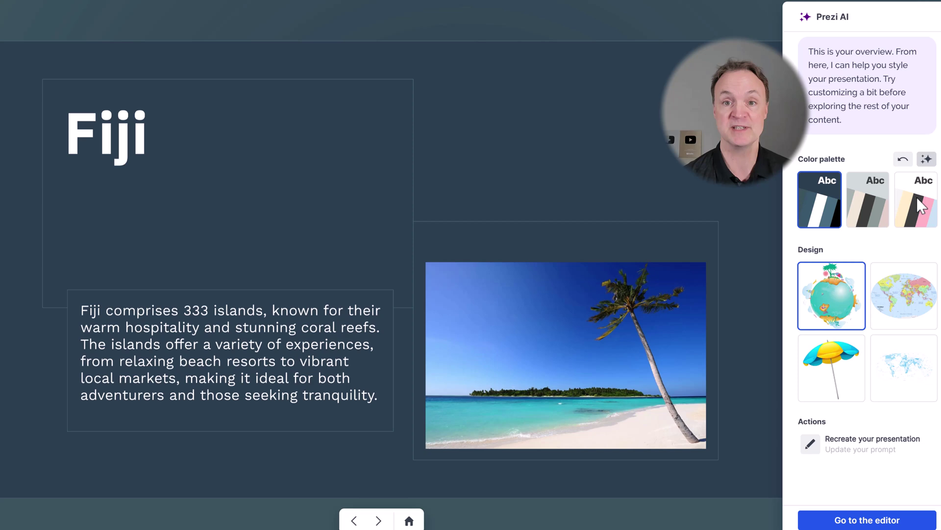
left_click(865, 520)
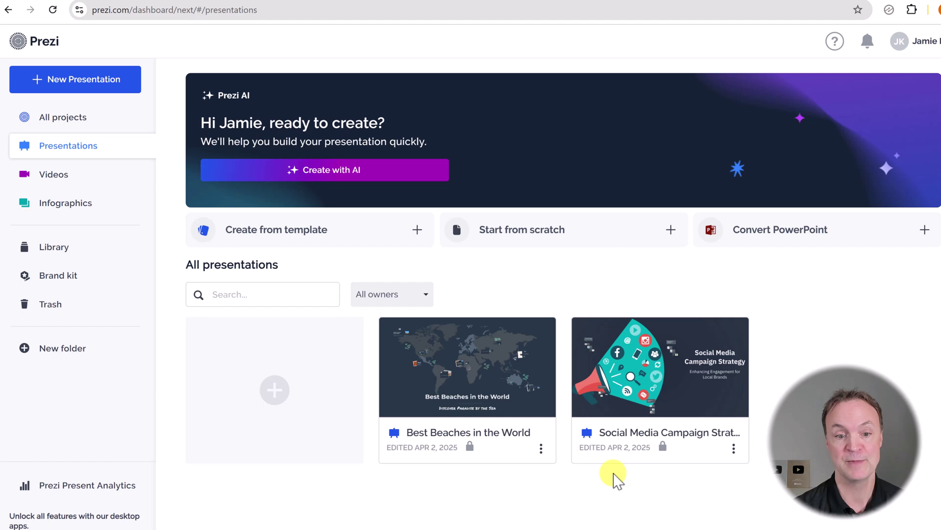
Switch to the Videos section and open a new Prezi Video recording studio.
mouse_move(505, 399)
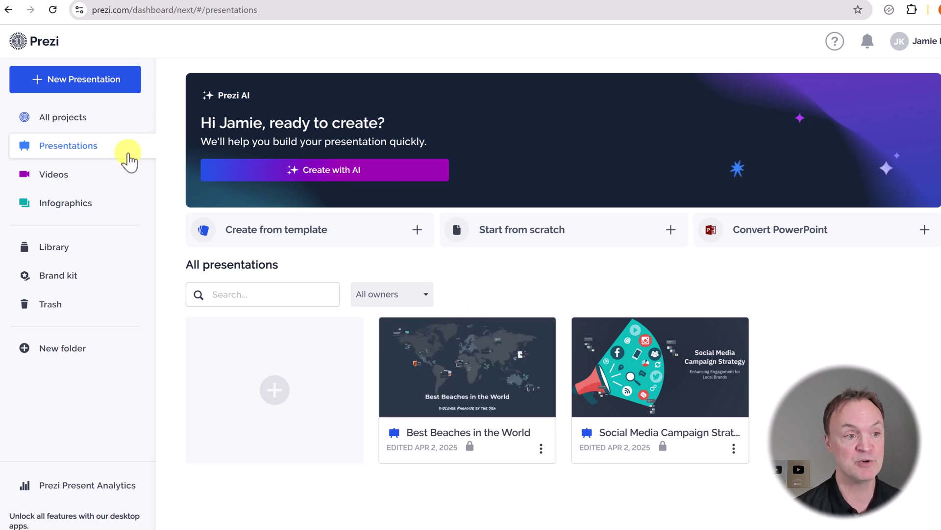
left_click(79, 179)
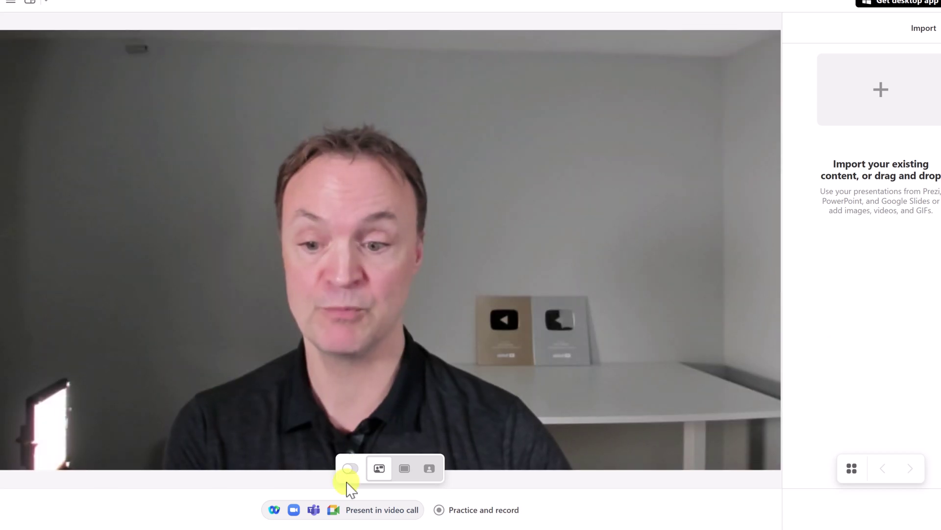
Start presenting in a video call, handing off to the Prezi Video desktop app.
left_click(331, 509)
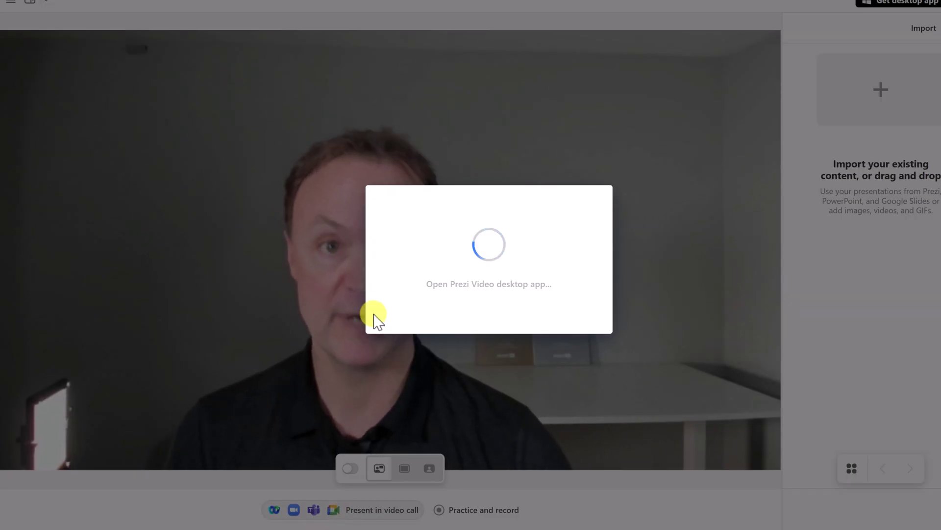